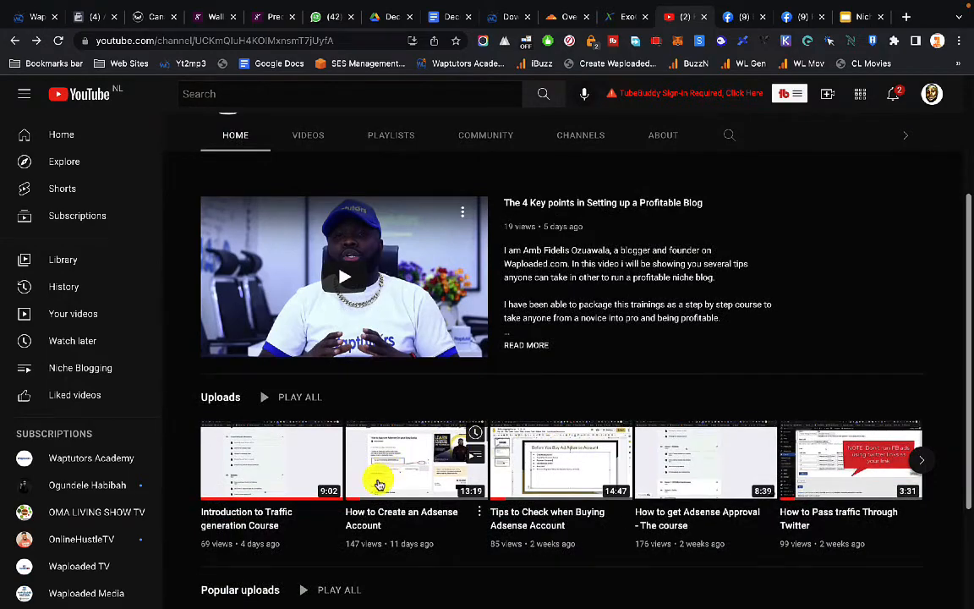
# Look through the YouTube channel's uploads and the Bloggers Chain Group page on Facebook.
pyautogui.click(928, 466)
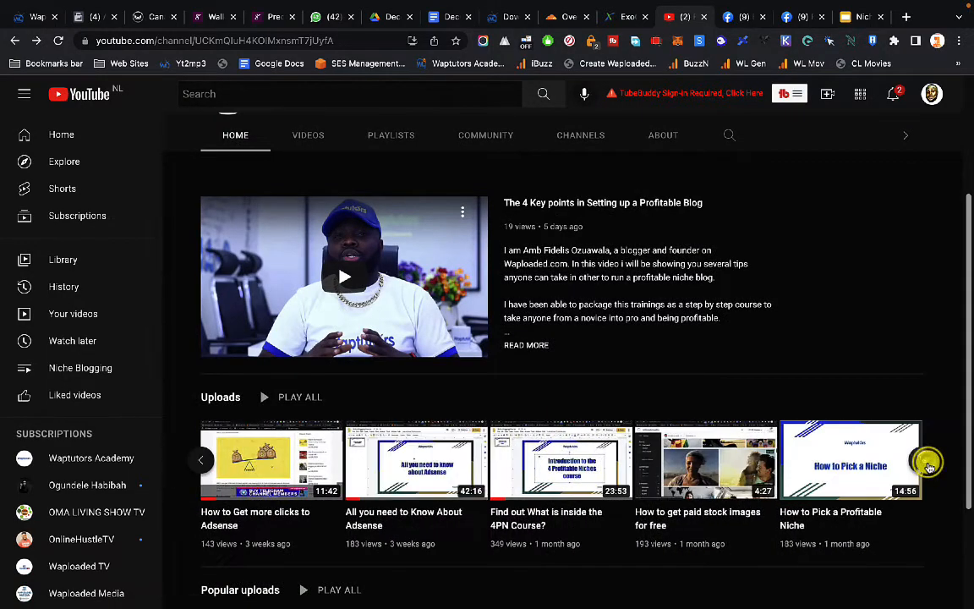
pyautogui.click(925, 463)
pyautogui.scroll(-2, 704, 419)
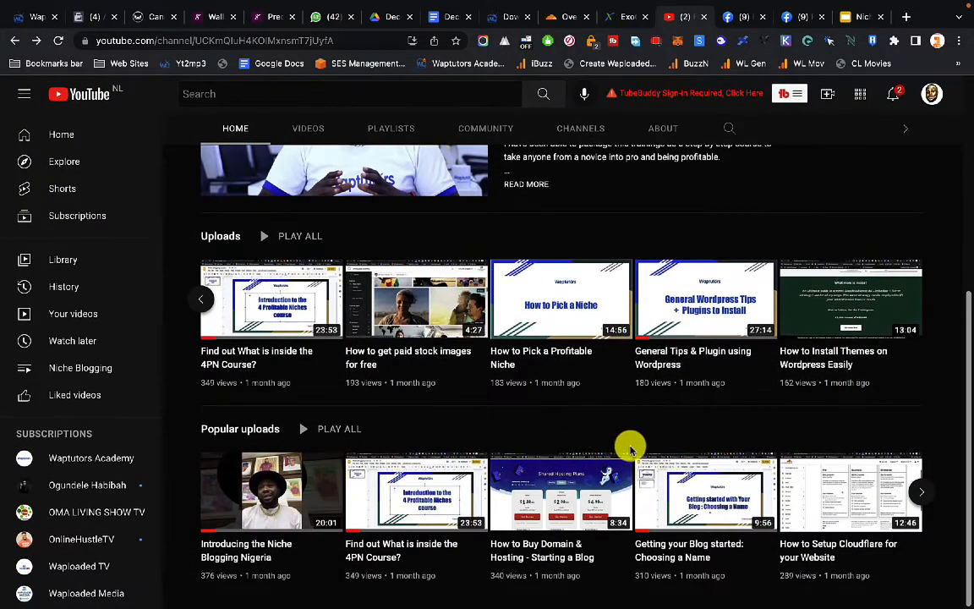
pyautogui.scroll(3, 691, 410)
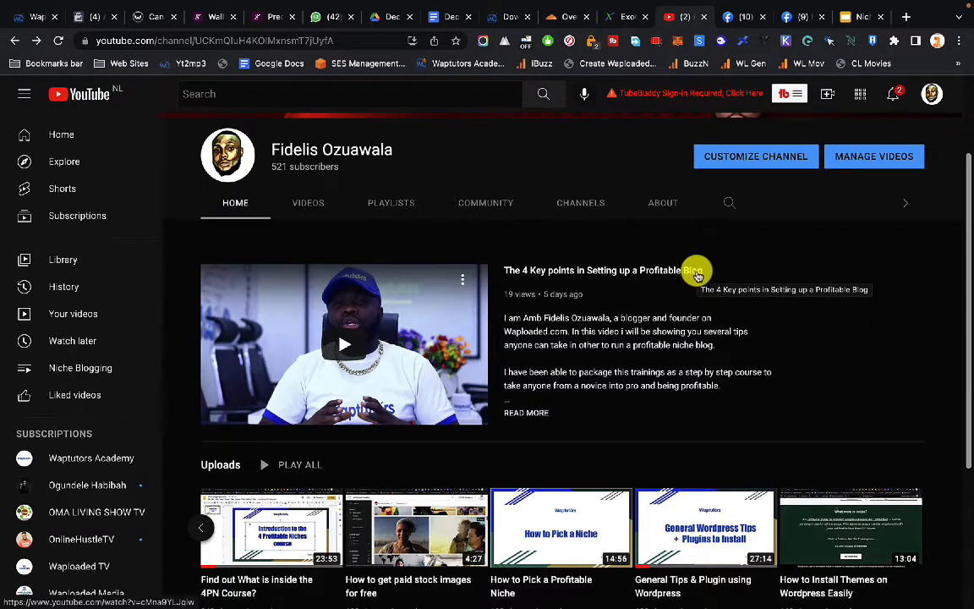
pyautogui.click(738, 21)
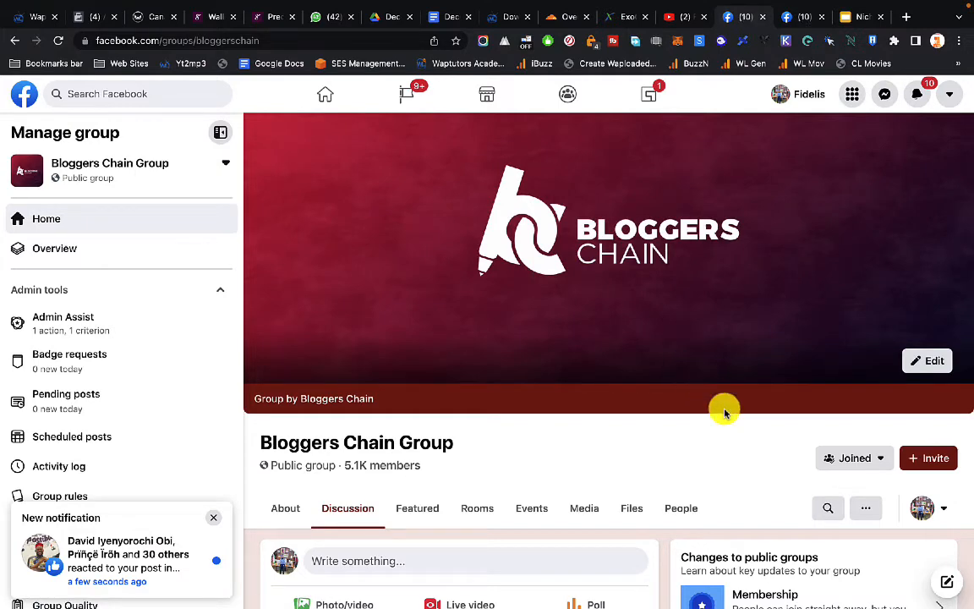
pyautogui.scroll(-3, 724, 412)
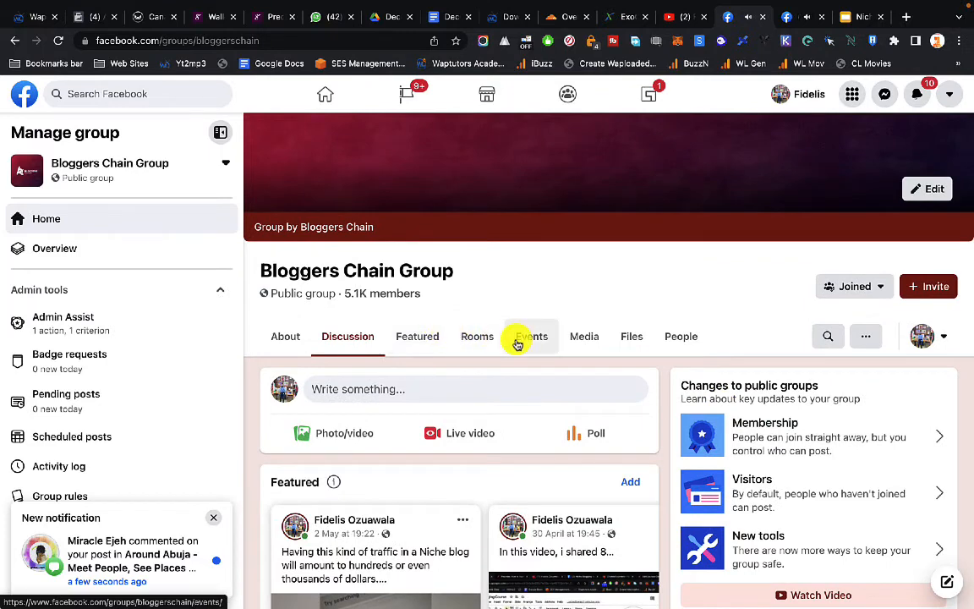
pyautogui.scroll(-2, 517, 344)
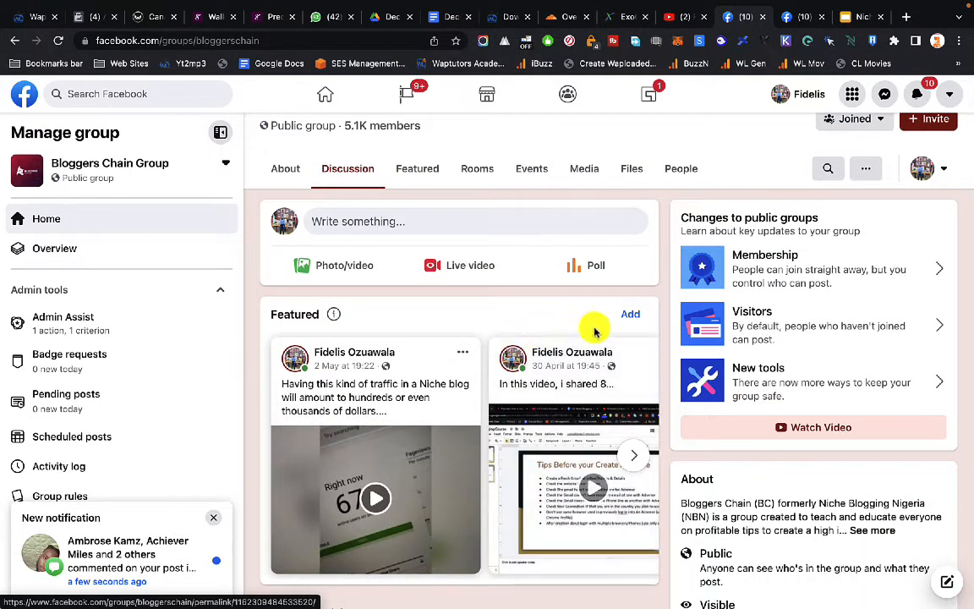
pyautogui.scroll(1, 548, 324)
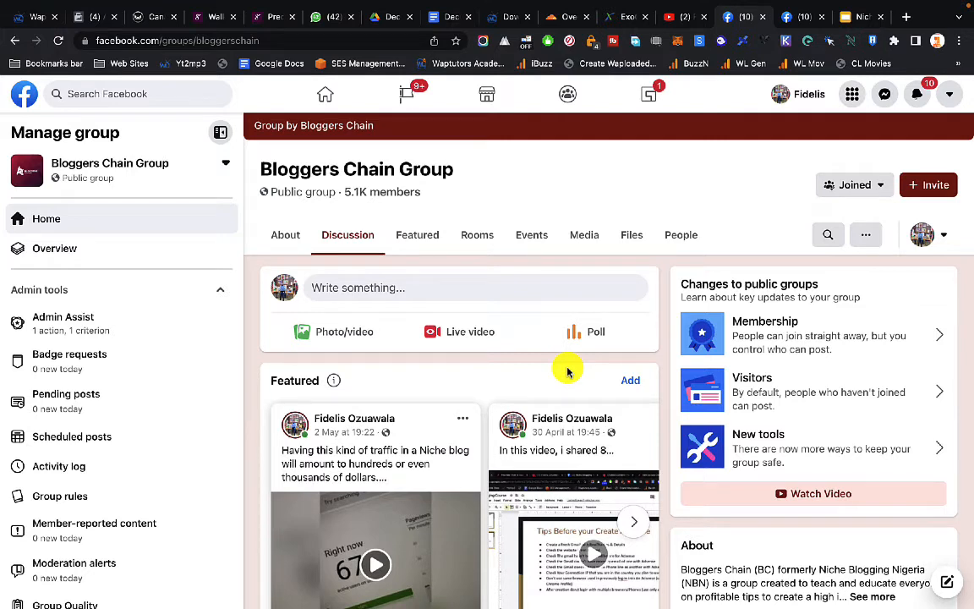
# View the "How to Migrate Website without Cpanel" slide and read the Facebook post listing the migration steps.
pyautogui.click(852, 16)
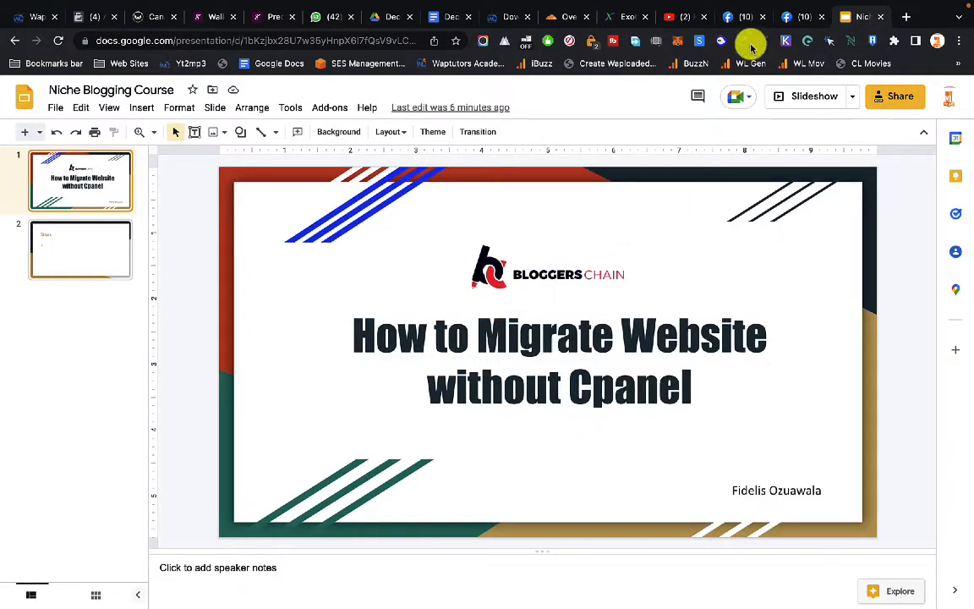
pyautogui.click(791, 15)
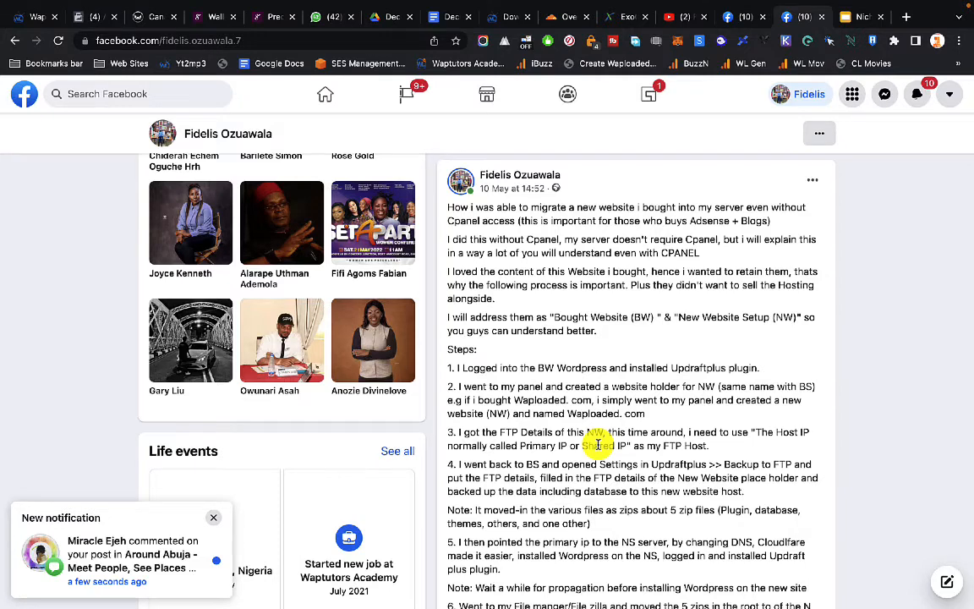
pyautogui.scroll(-1, 598, 444)
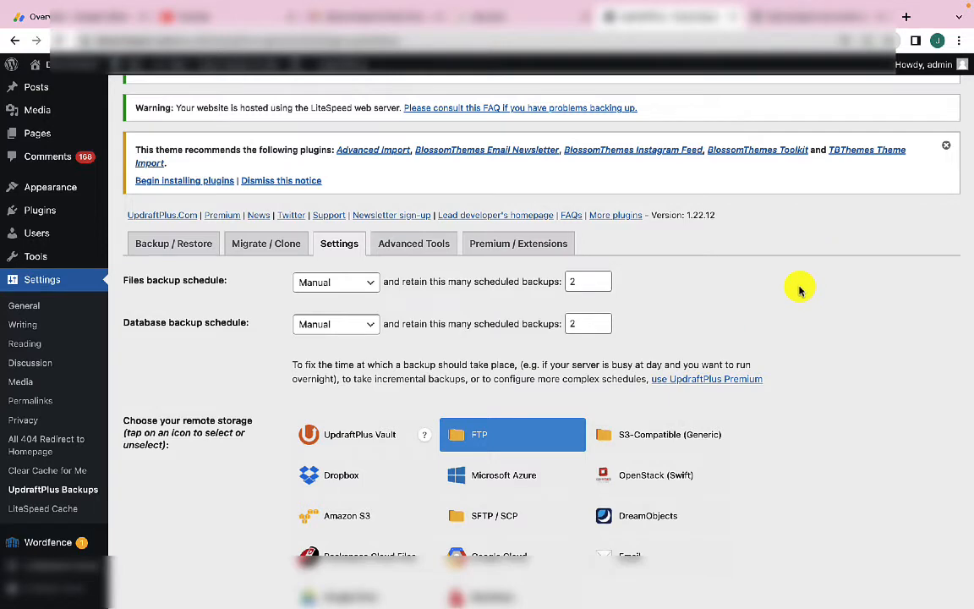
# Review the UpdraftPlus FTP remote storage settings, test the FTP connection and dismiss the test message.
pyautogui.scroll(-1, 800, 290)
pyautogui.scroll(-1, 800, 290)
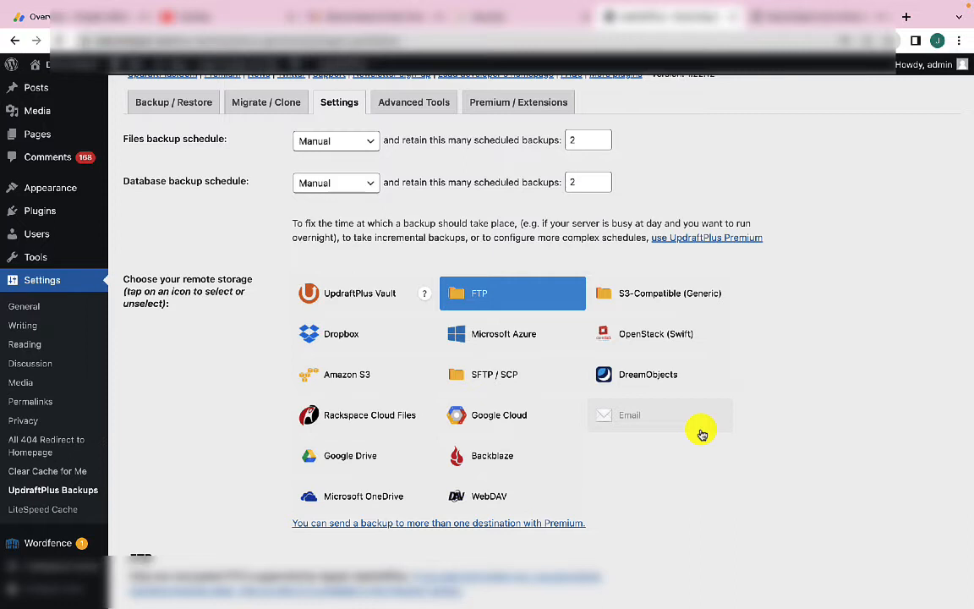
pyautogui.scroll(-5, 701, 434)
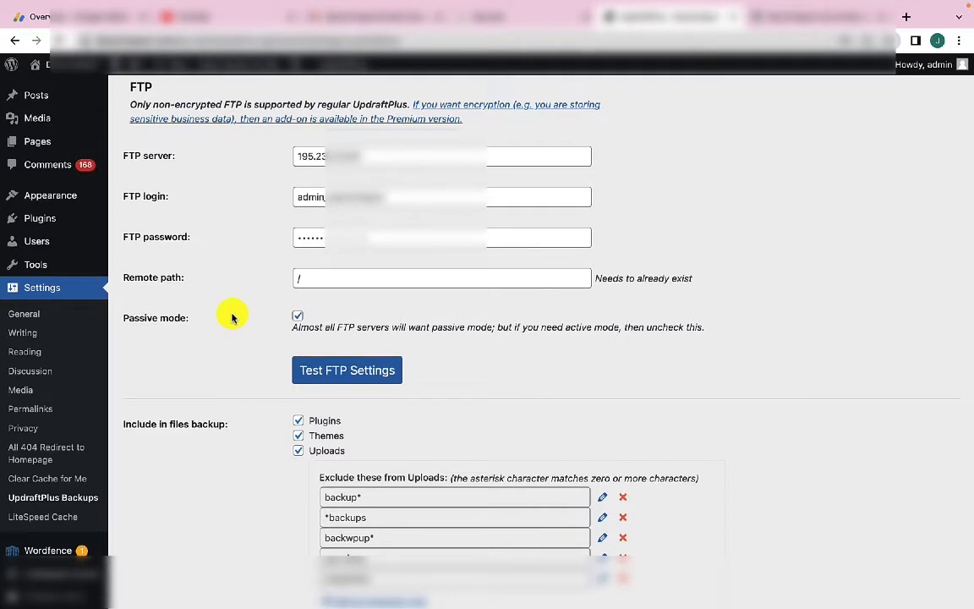
pyautogui.click(346, 374)
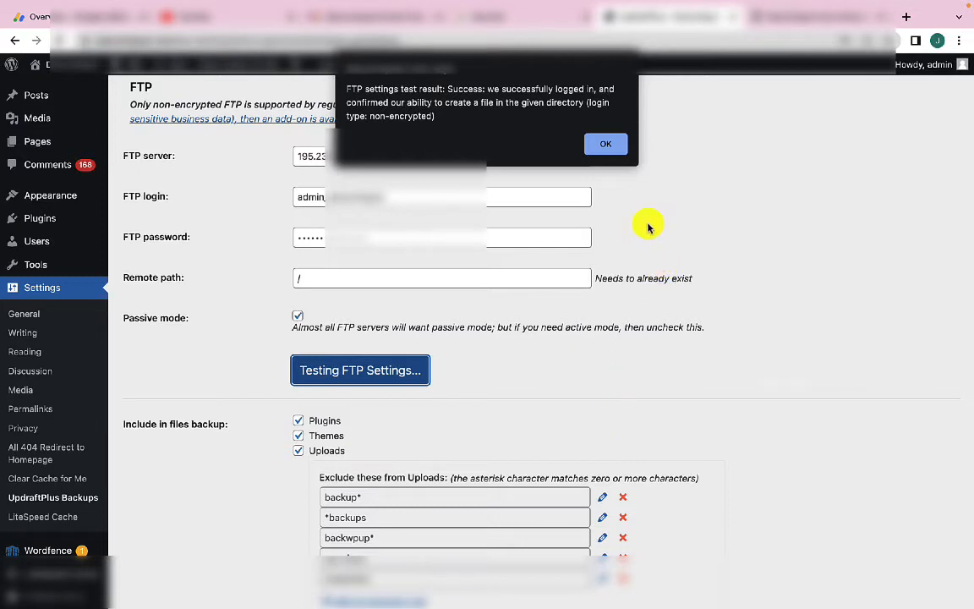
pyautogui.click(607, 144)
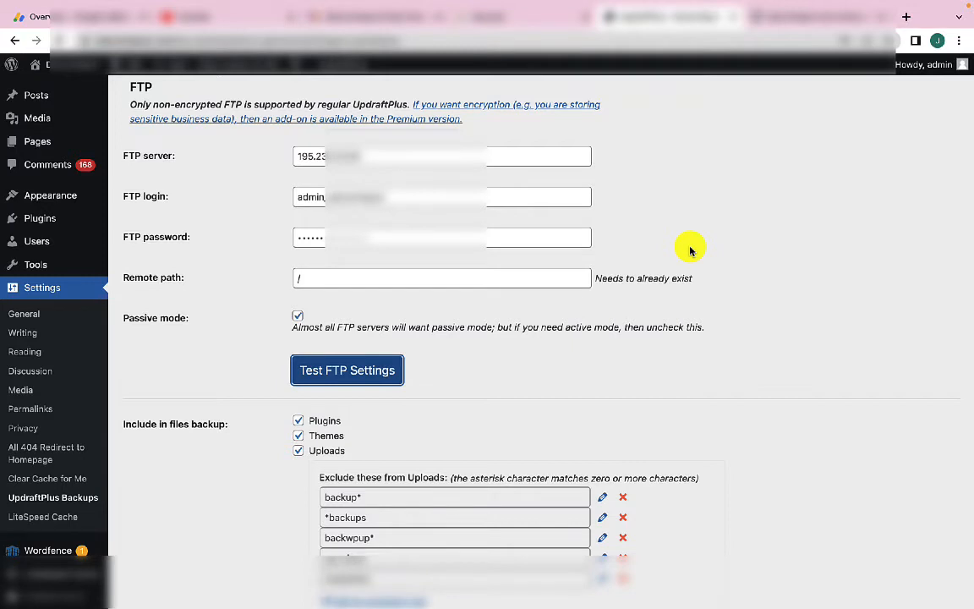
# Start a new UpdraftPlus backup that includes the database and files and is sent to the FTP remote storage.
pyautogui.scroll(-10, 690, 250)
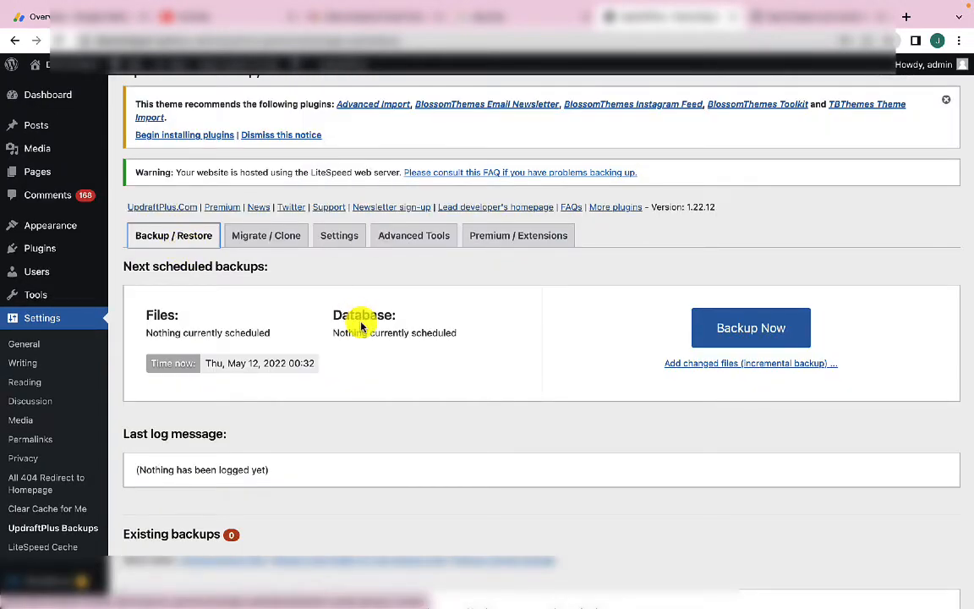
pyautogui.click(751, 334)
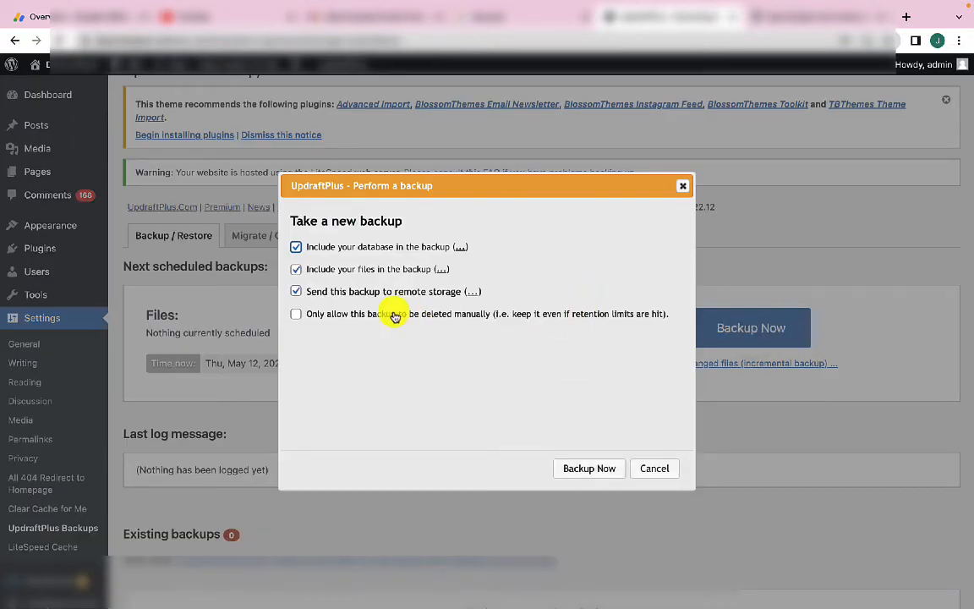
pyautogui.click(458, 247)
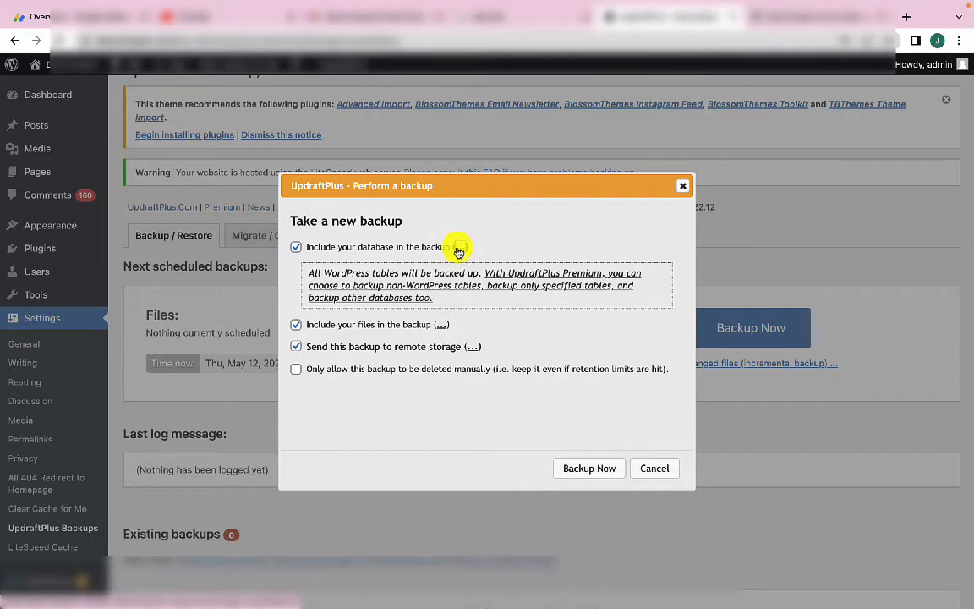
pyautogui.click(440, 327)
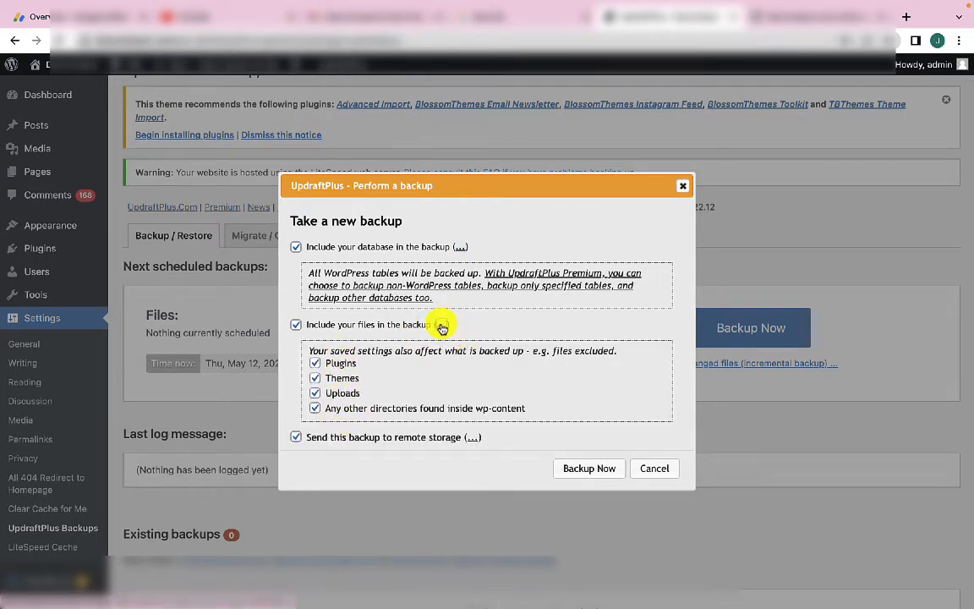
pyautogui.click(441, 325)
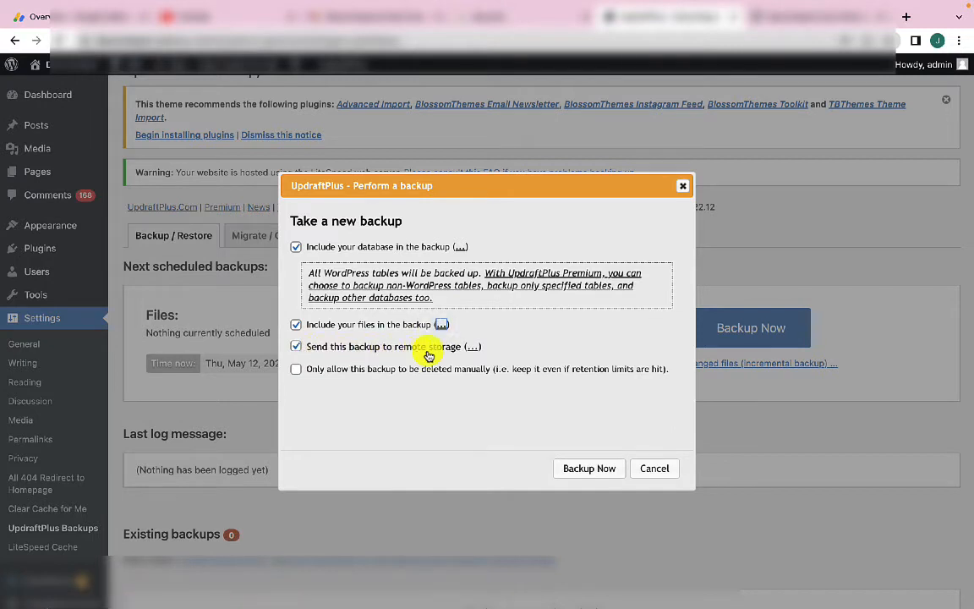
pyautogui.click(470, 349)
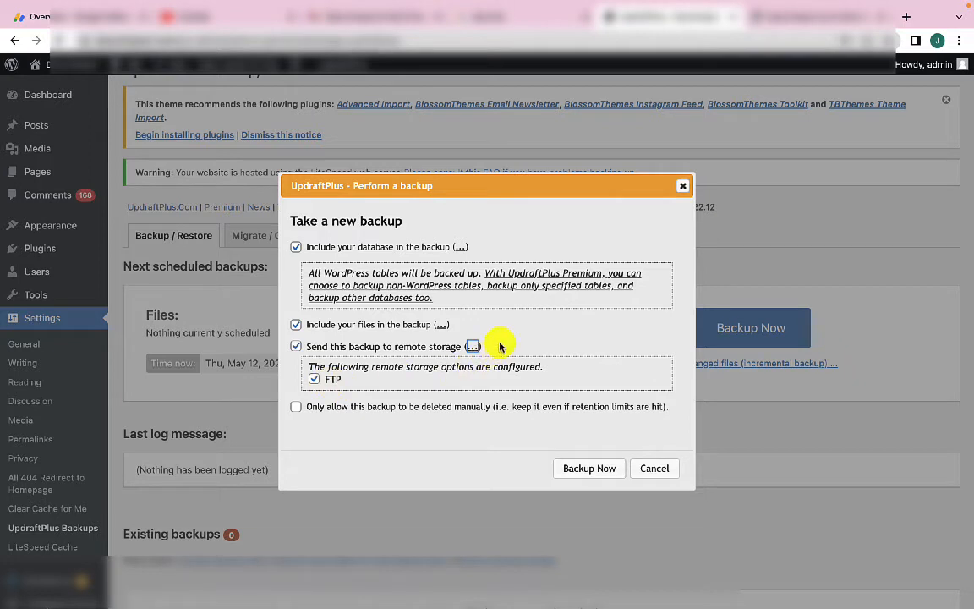
pyautogui.click(472, 347)
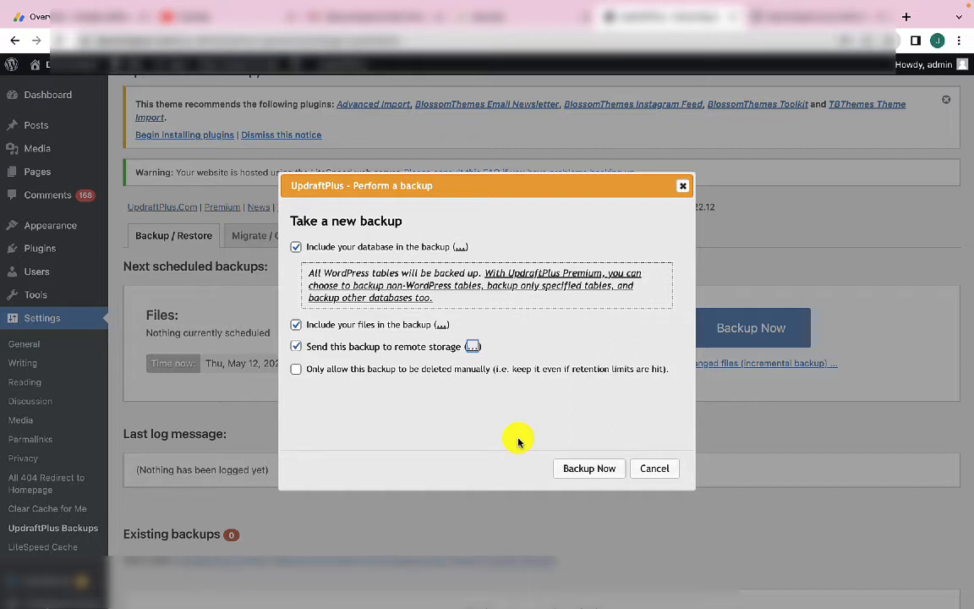
pyautogui.click(587, 469)
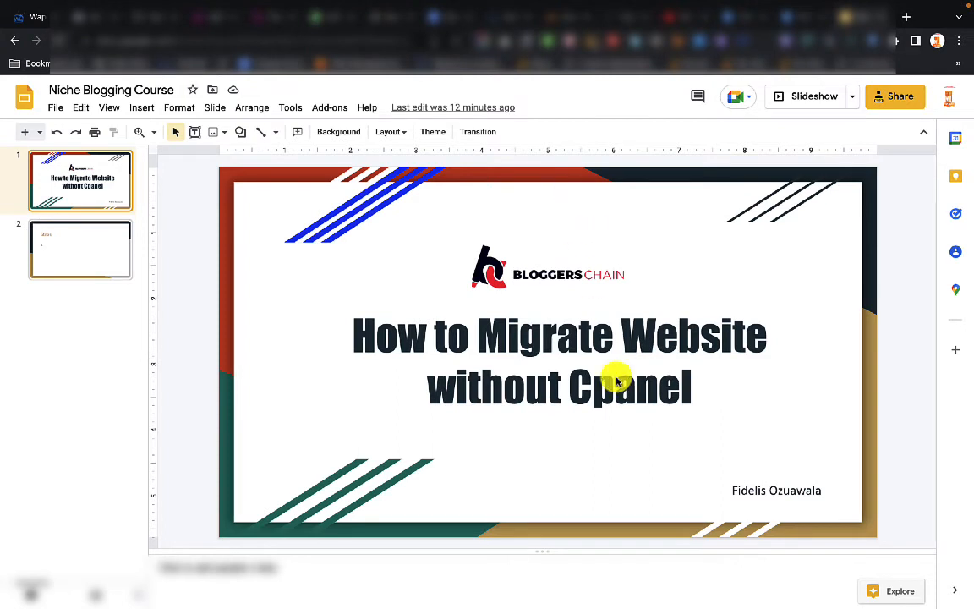
# Switch to Cloudflare, edit the second-to-last A record in the site's DNS settings, toggle its proxy status and save the record.
pyautogui.click(565, 18)
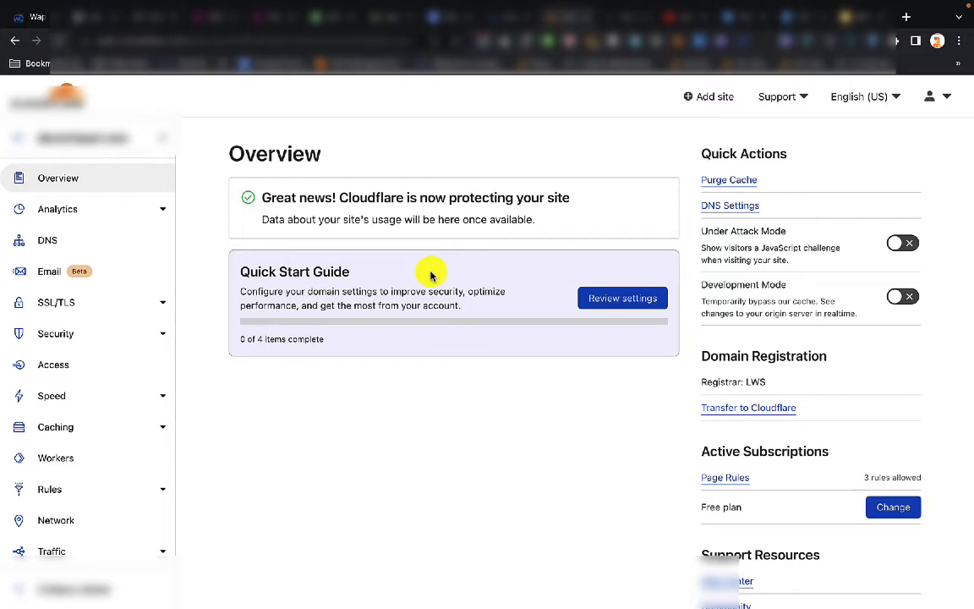
pyautogui.click(48, 243)
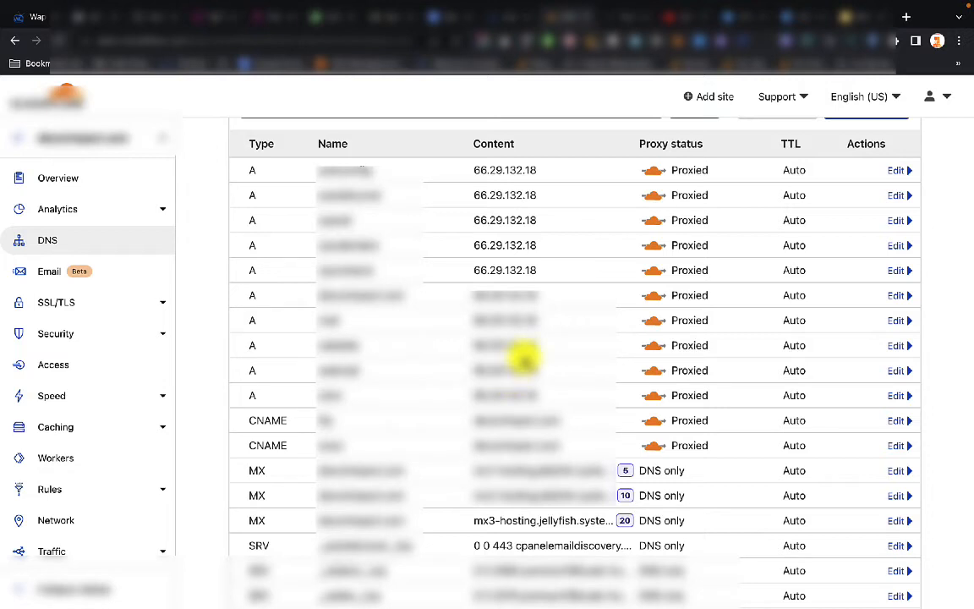
pyautogui.scroll(-3, 524, 359)
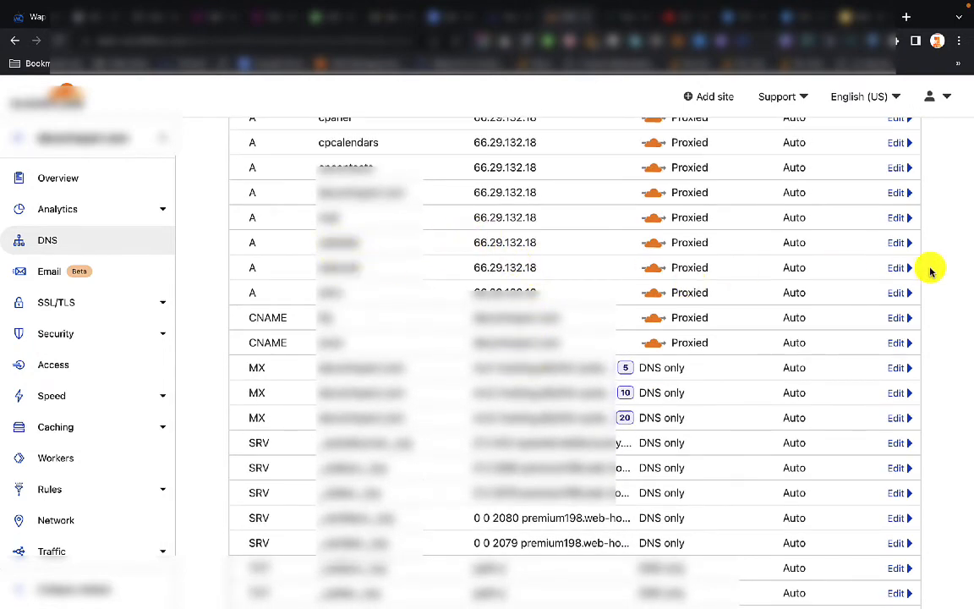
pyautogui.click(901, 271)
pyautogui.tripleClick(580, 312)
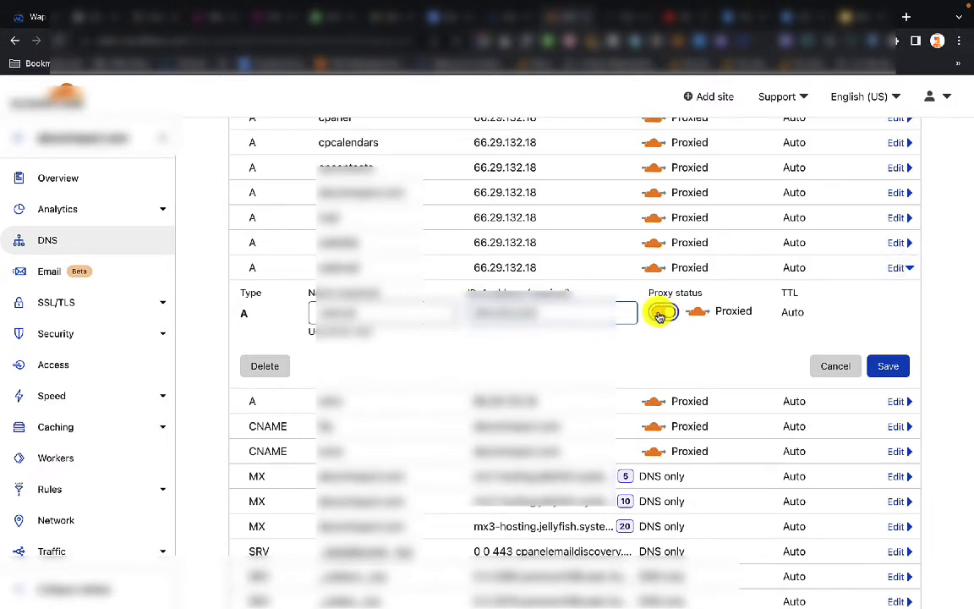
pyautogui.click(662, 312)
pyautogui.click(886, 368)
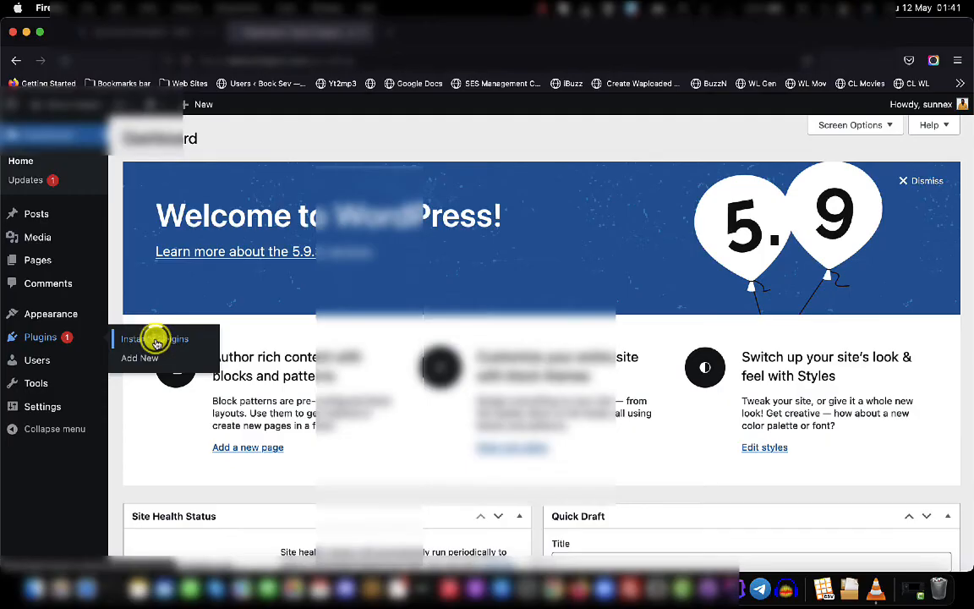
# Search the new site's plugin directory for "file ma" and install and activate WP File Manager.
pyautogui.click(154, 339)
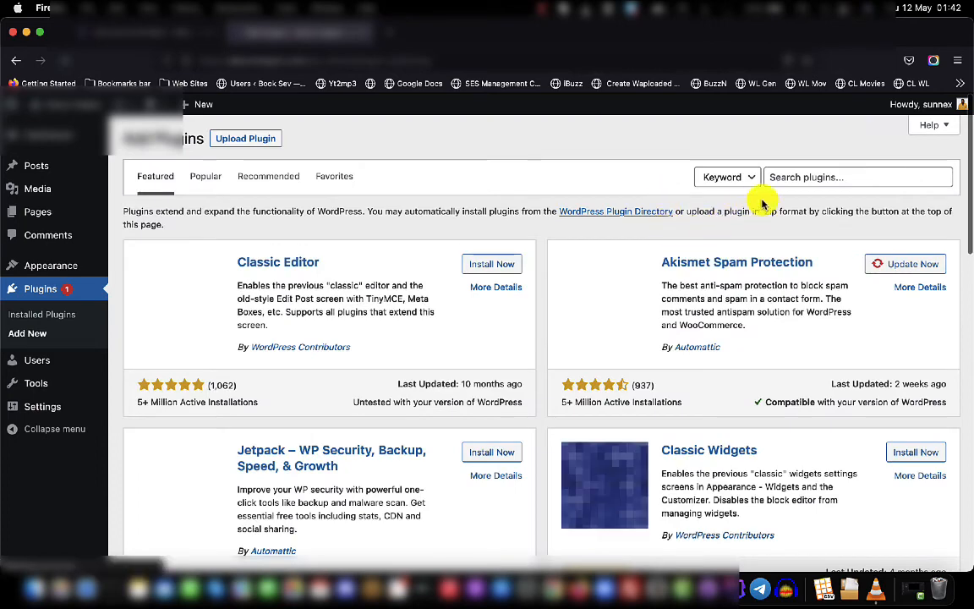
pyautogui.click(795, 177)
pyautogui.write('file ma')
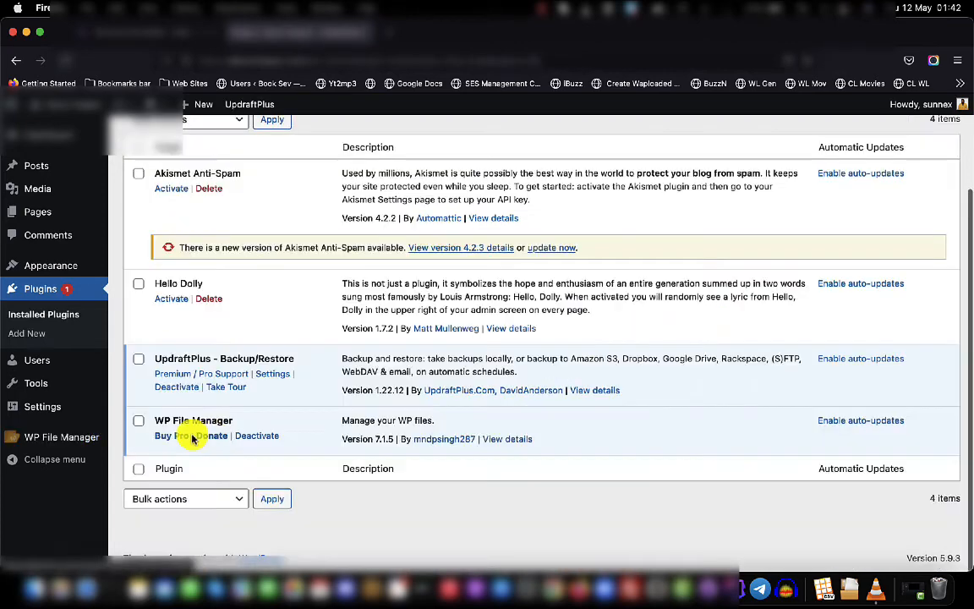
# Open WP File Manager and close its welcome subscription form.
pyautogui.moveTo(42, 436)
pyautogui.click(165, 392)
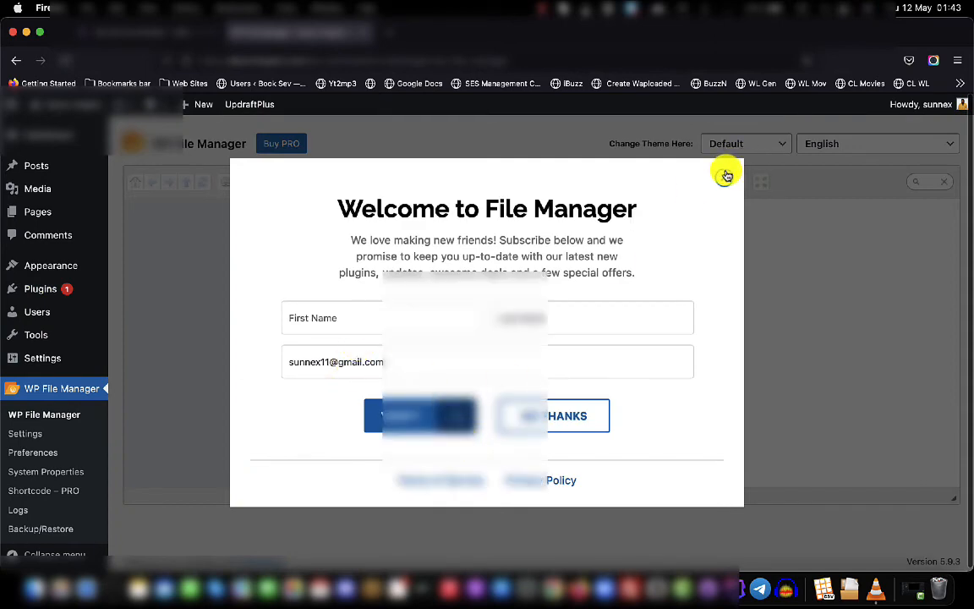
pyautogui.click(725, 174)
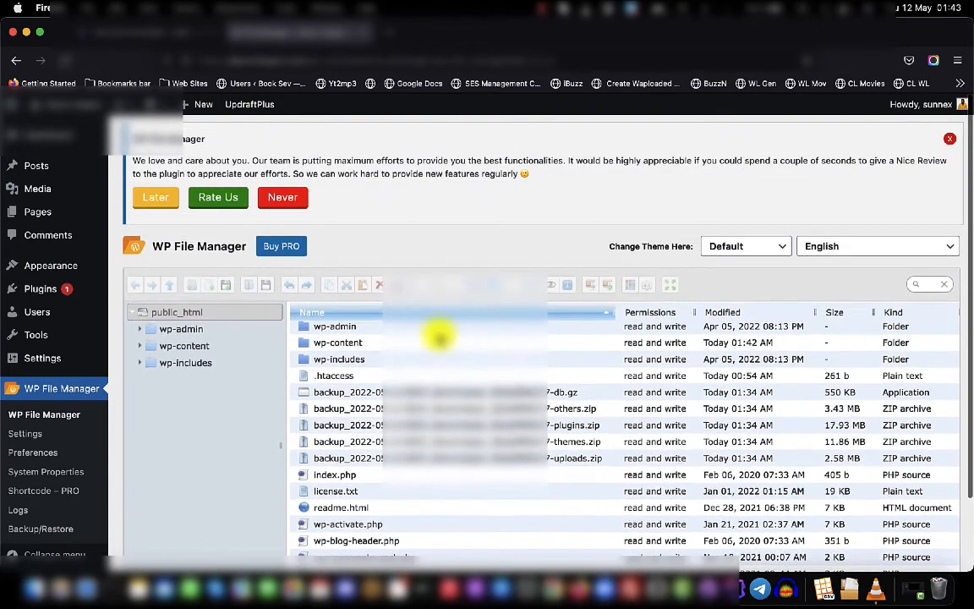
# Move the five backup files (db, others, plugins, themes and uploads) from public_html into the wp-content folder.
pyautogui.click(360, 392)
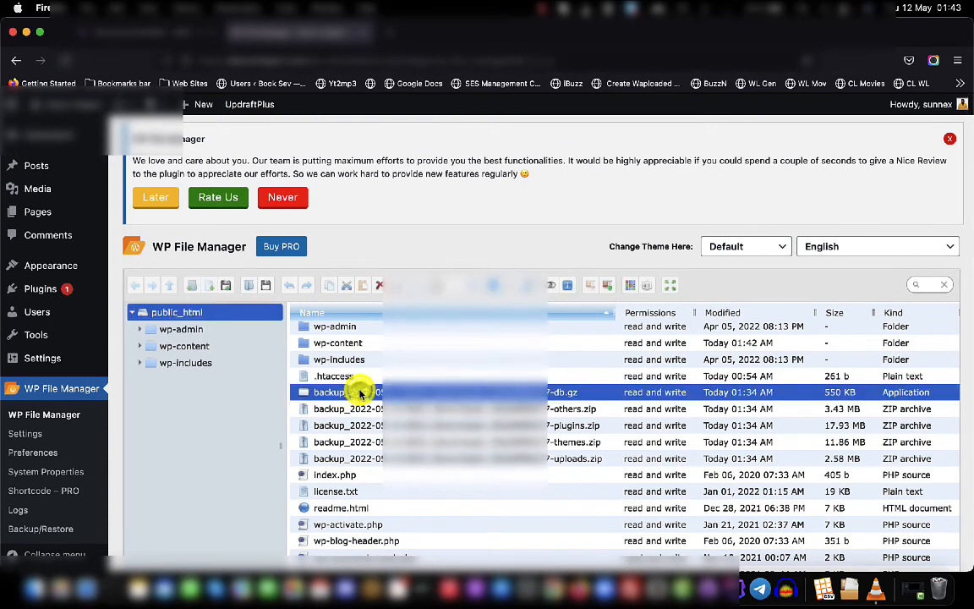
pyautogui.keyDown('shift'); pyautogui.click(355, 409); pyautogui.keyUp('shift')
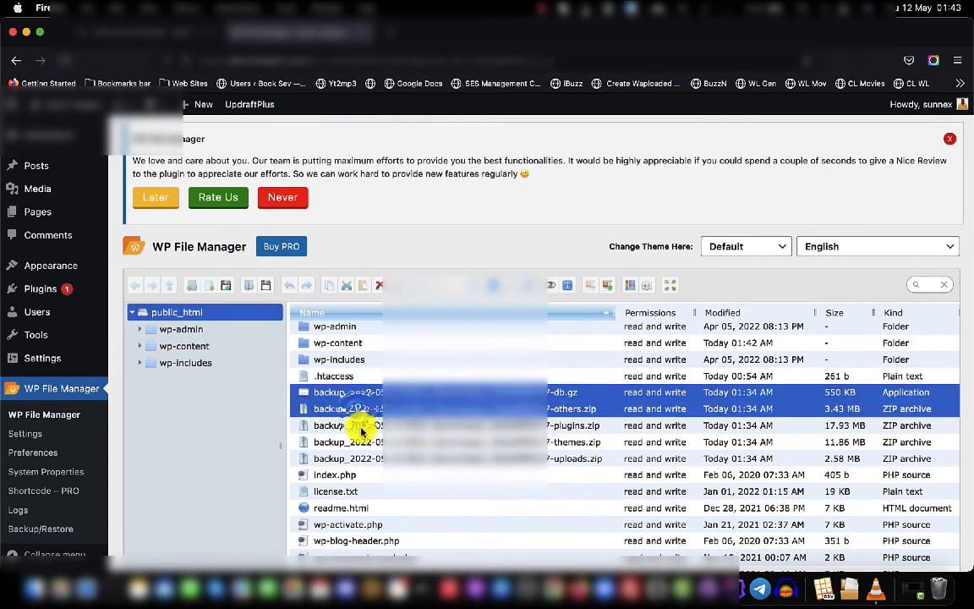
pyautogui.keyDown('shift'); pyautogui.click(360, 425); pyautogui.keyUp('shift')
pyautogui.keyDown('shift'); pyautogui.click(363, 442); pyautogui.keyUp('shift')
pyautogui.keyDown('shift'); pyautogui.click(363, 457); pyautogui.keyUp('shift')
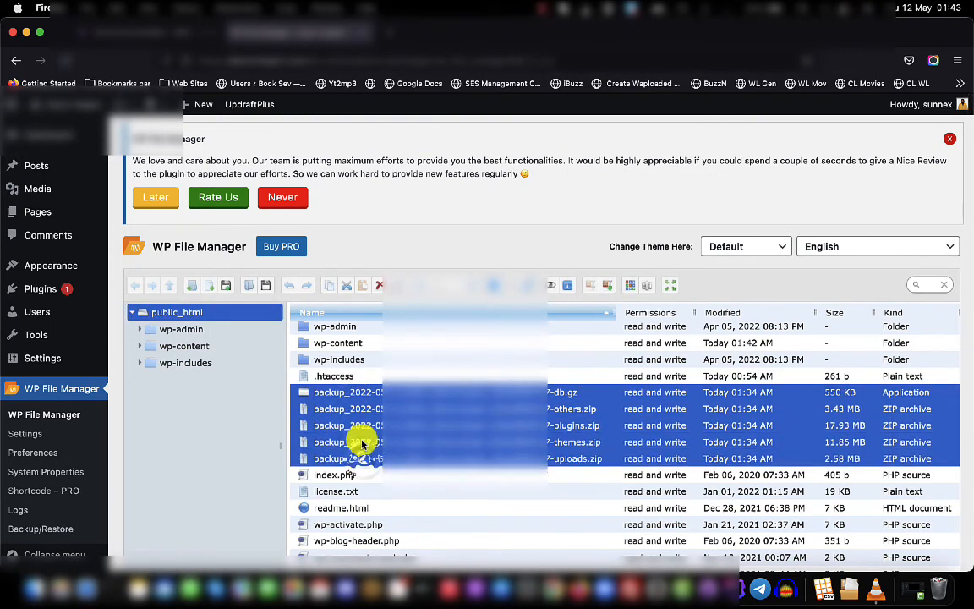
pyautogui.moveTo(362, 443); pyautogui.dragTo(359, 344)
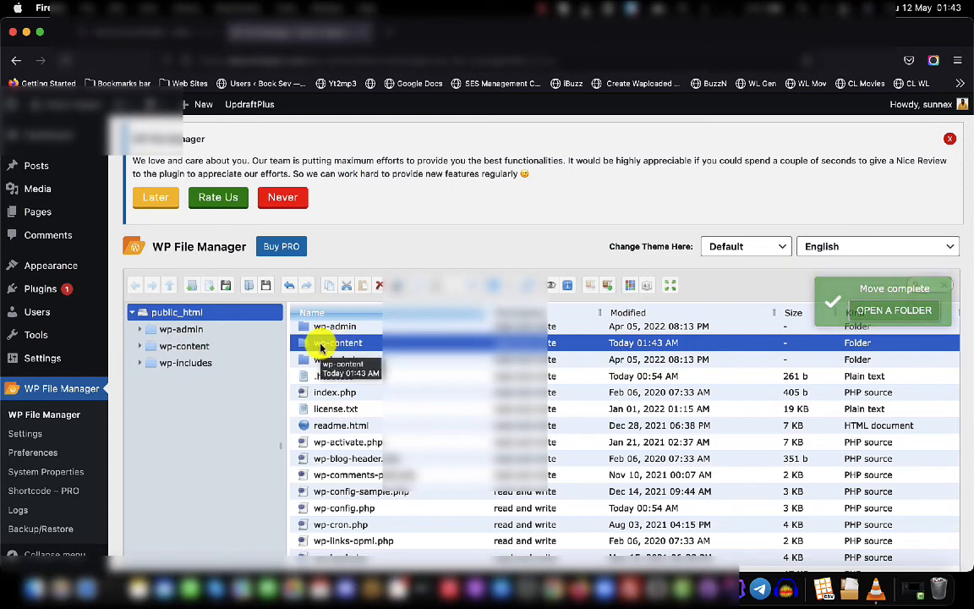
# Move the five backup files (db, others, plugins, themes and uploads) from wp-content into its updraft subfolder and open that subfolder.
pyautogui.doubleClick(320, 344)
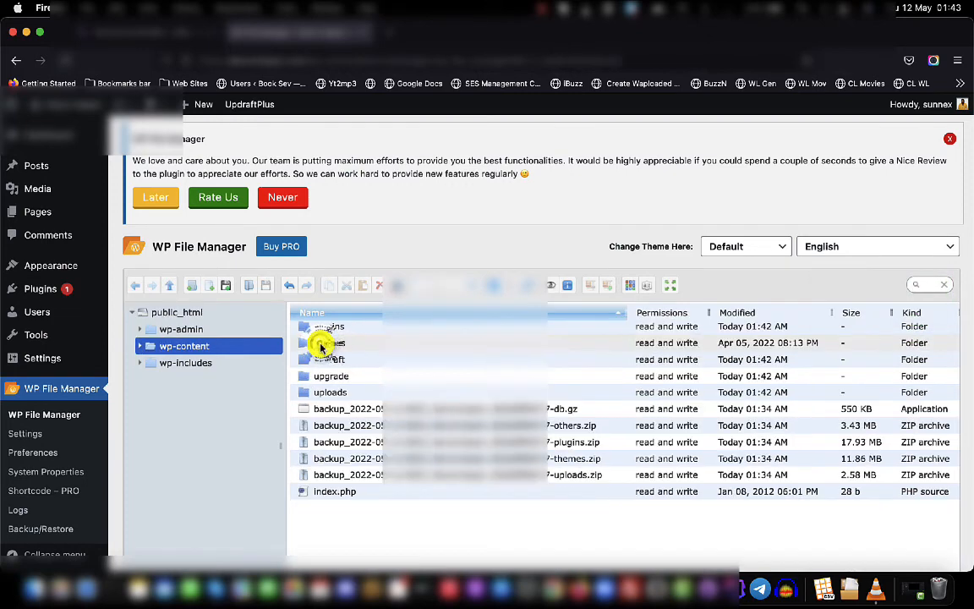
pyautogui.click(380, 475)
pyautogui.moveTo(381, 460); pyautogui.dragTo(387, 411)
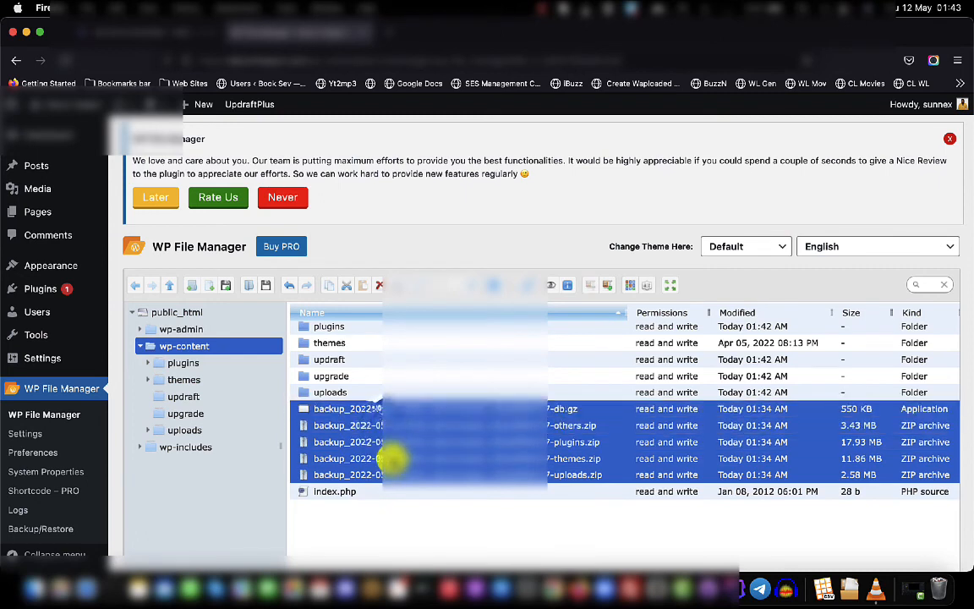
pyautogui.moveTo(391, 456); pyautogui.dragTo(378, 361)
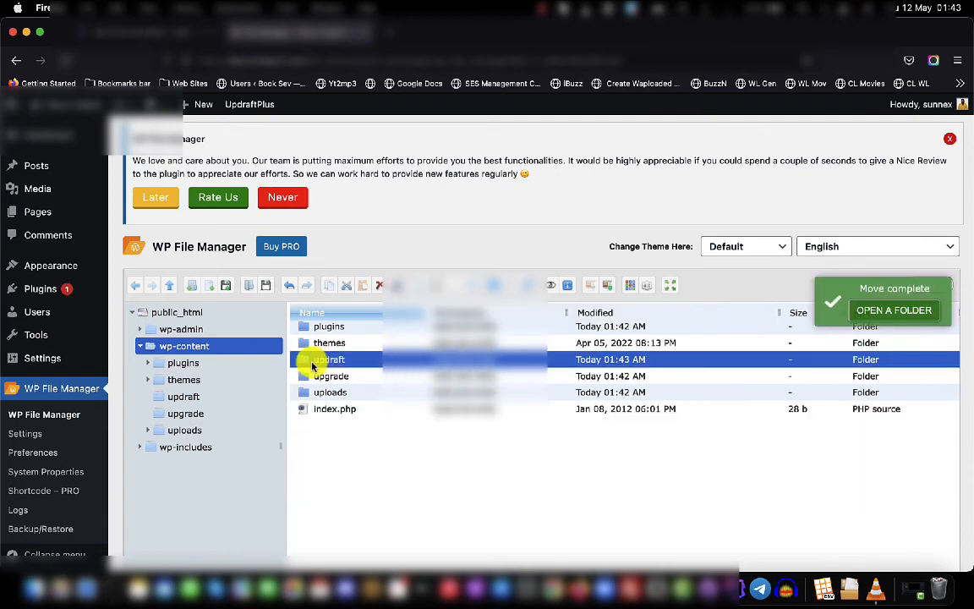
pyautogui.doubleClick(348, 362)
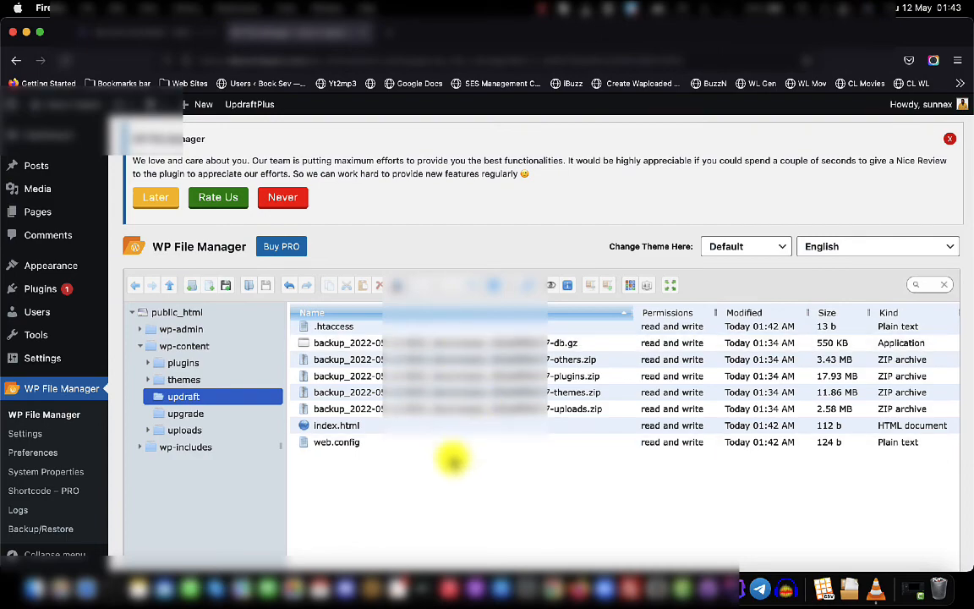
# Open the UpdraftPlus Backups settings page of the new site.
pyautogui.scroll(-2, 59, 483)
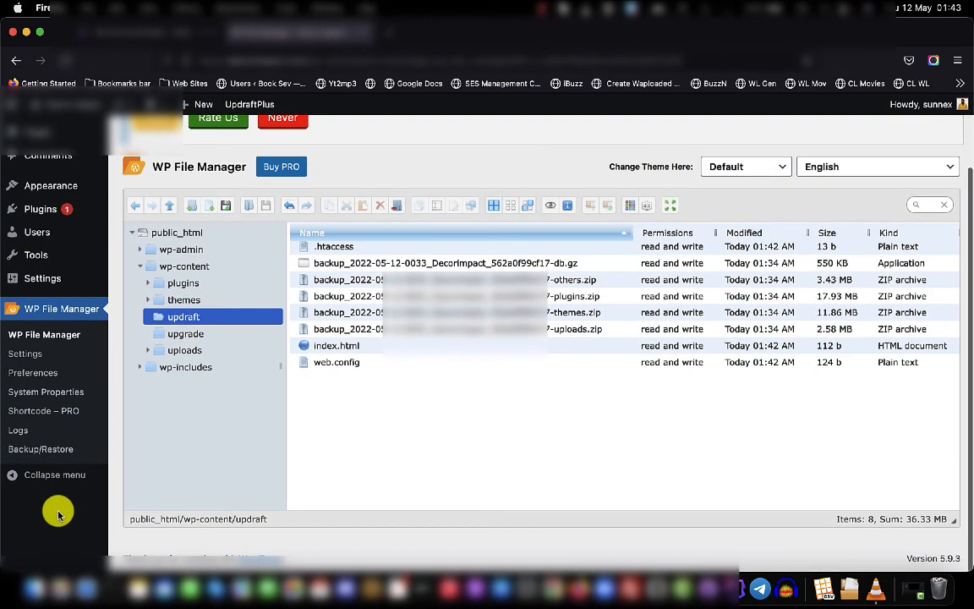
pyautogui.scroll(2, 59, 513)
pyautogui.moveTo(44, 286)
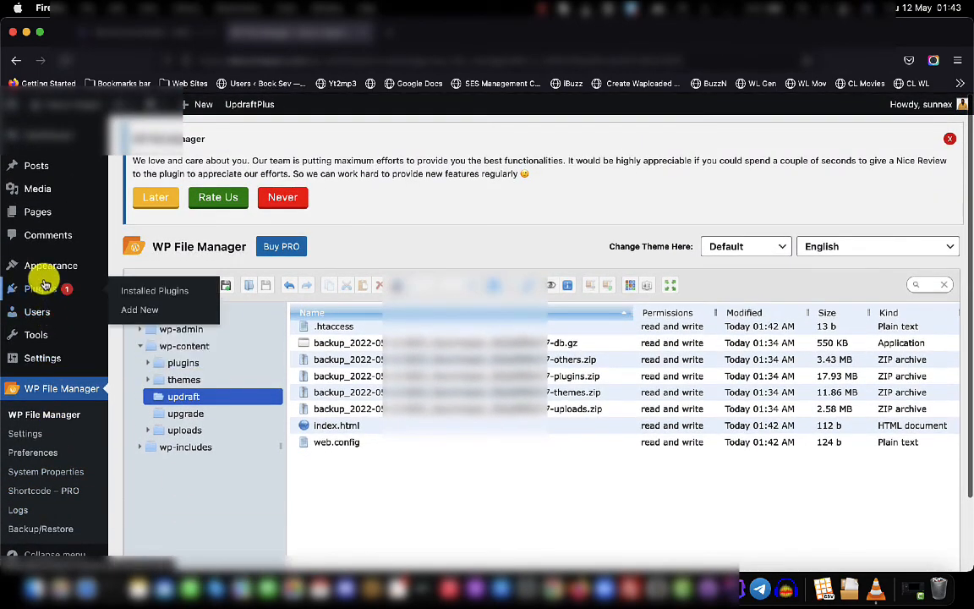
pyautogui.moveTo(30, 360)
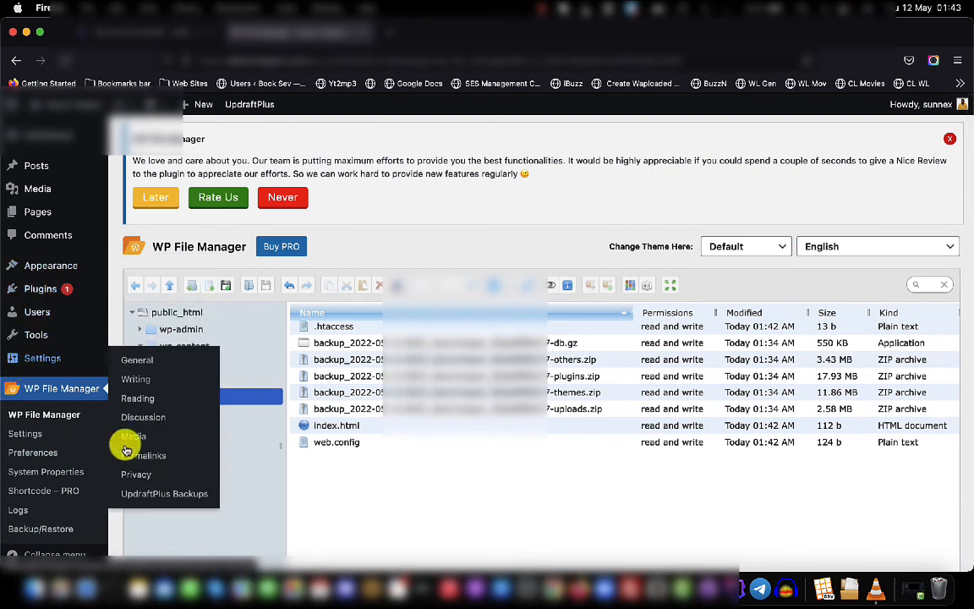
pyautogui.click(168, 494)
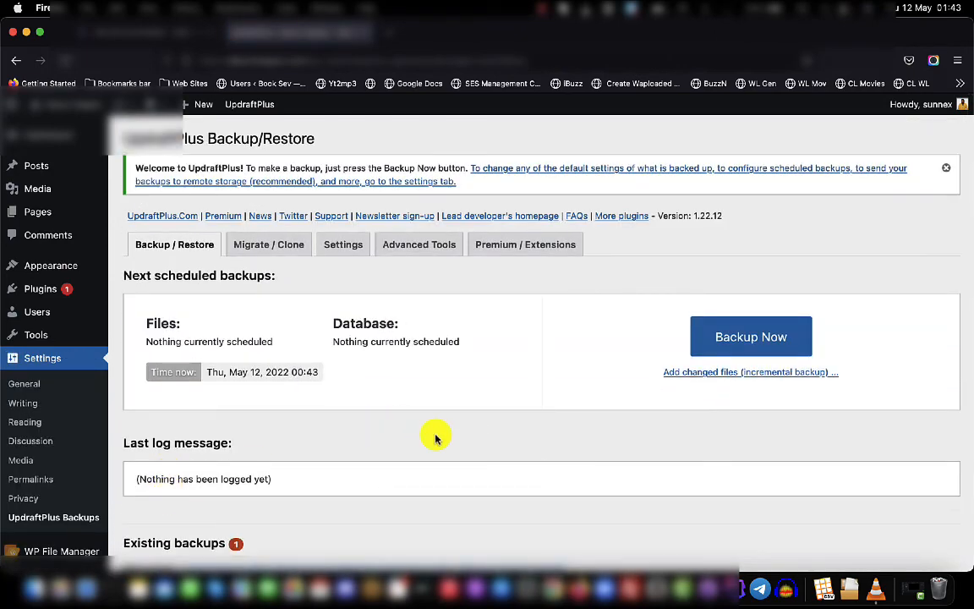
# Start restoring the May 12, 2022 0:33 backup with Plugins, Themes, Uploads, Others and Database selected, and proceed to the preparation stage.
pyautogui.scroll(-4, 436, 437)
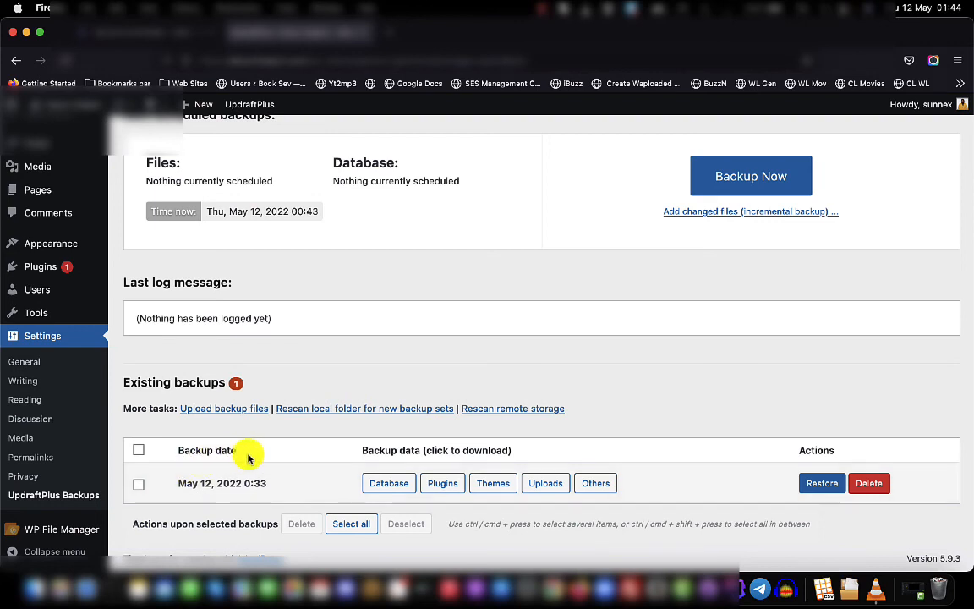
pyautogui.click(822, 484)
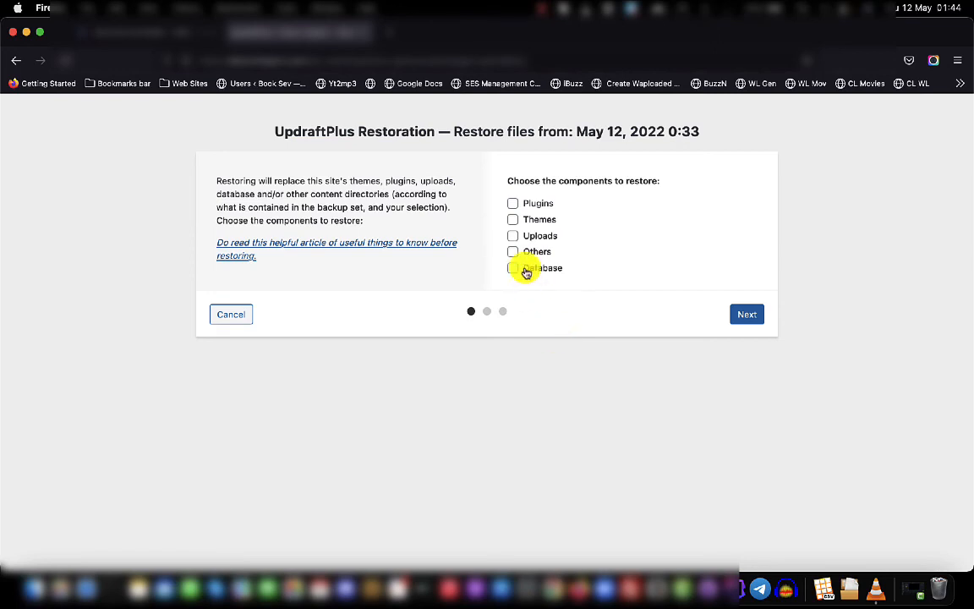
pyautogui.click(513, 270)
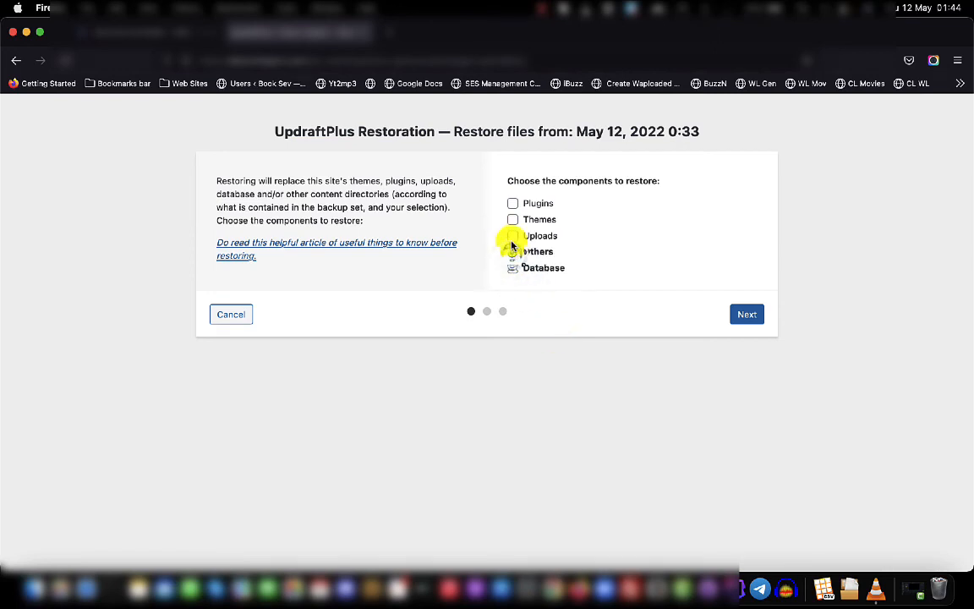
pyautogui.click(513, 235)
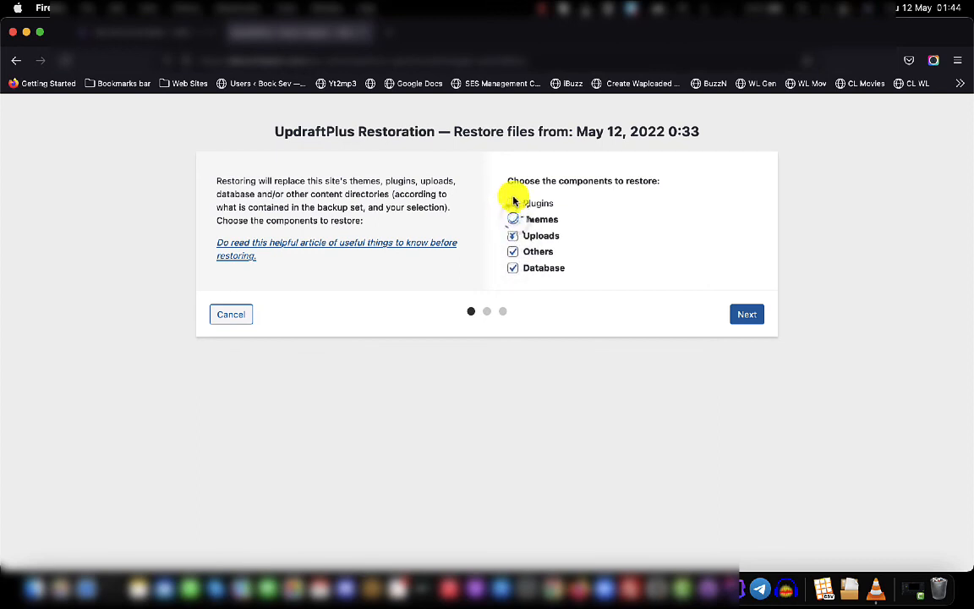
pyautogui.click(514, 219)
pyautogui.click(513, 205)
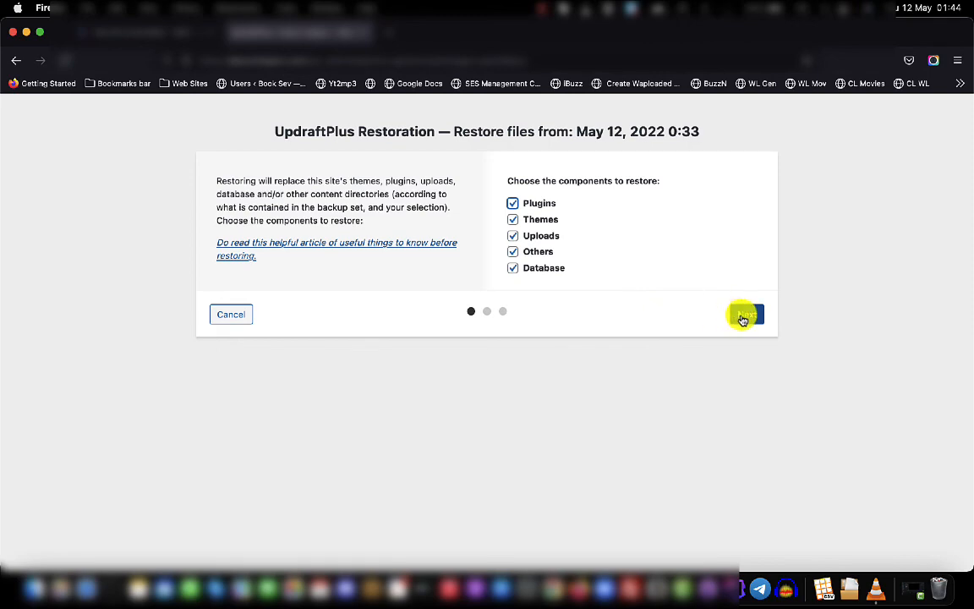
pyautogui.click(743, 316)
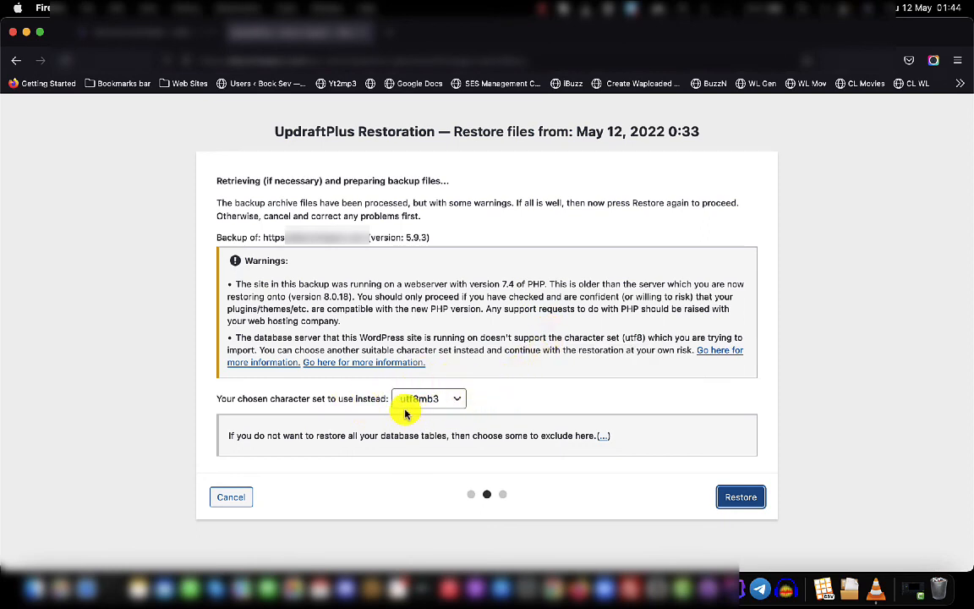
# Set the replacement character set for the database restoration to utf8mb4.
pyautogui.click(438, 403)
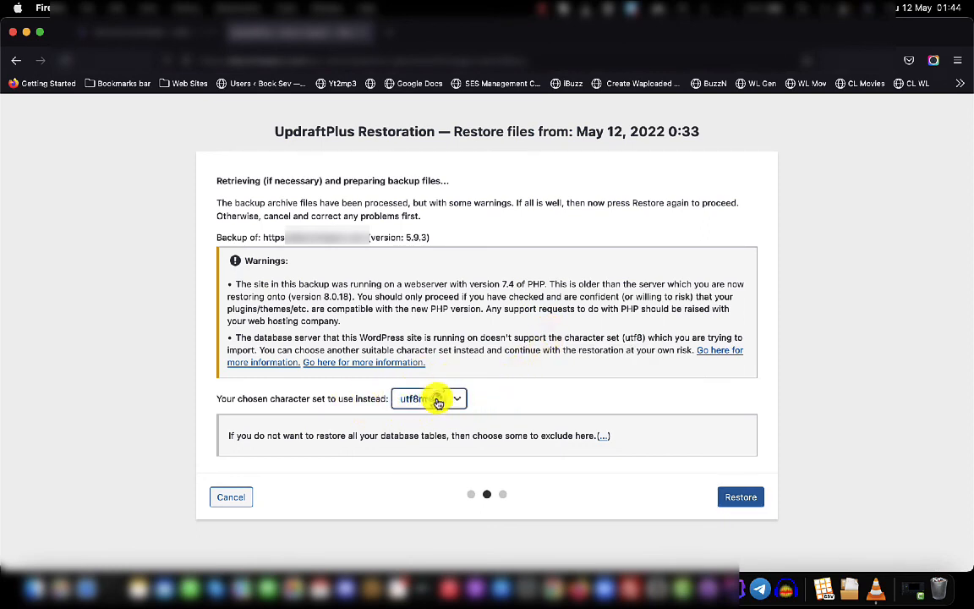
pyautogui.click(438, 403)
pyautogui.scroll(-2, 430, 369)
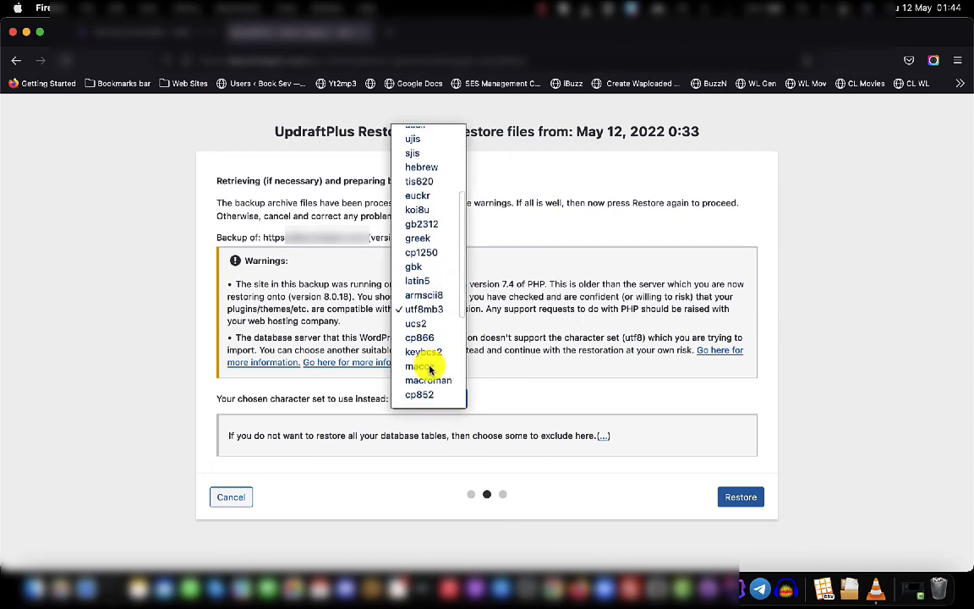
pyautogui.scroll(-4, 427, 328)
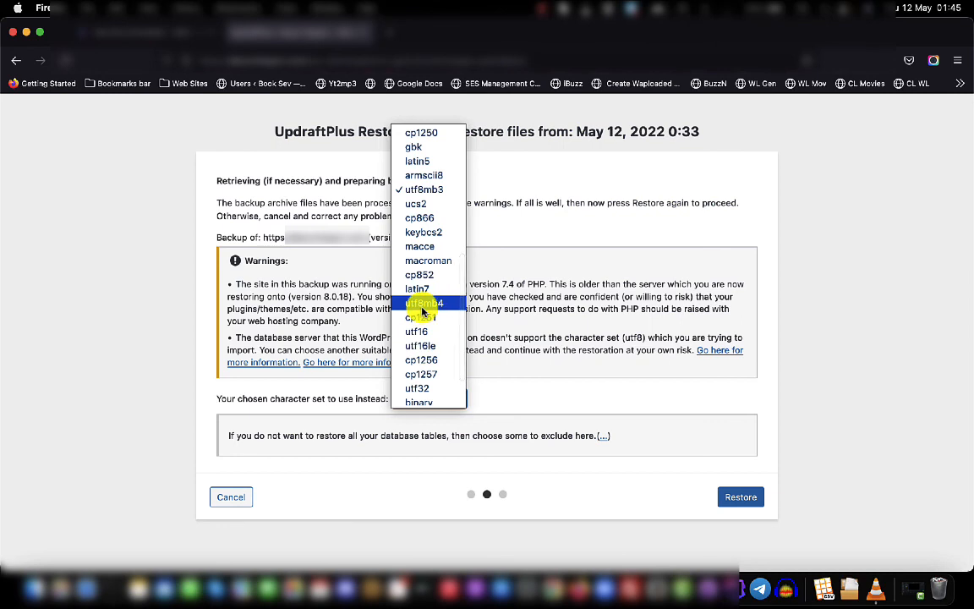
pyautogui.press('Escape')
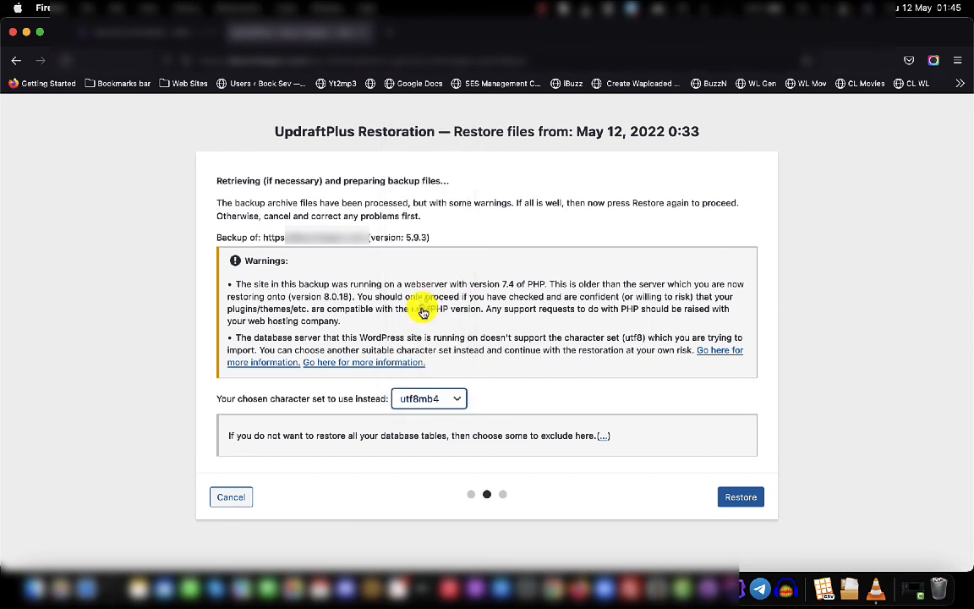